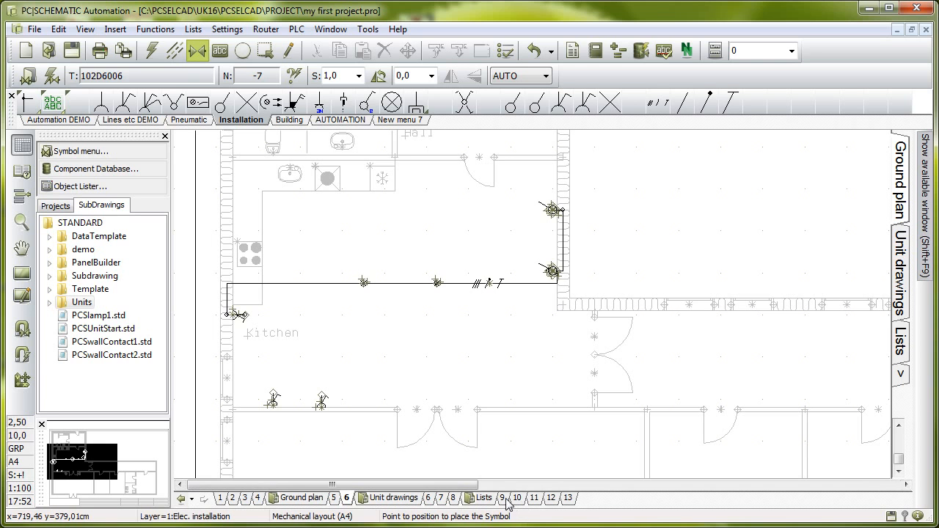
Step: Update all of the project's lists and open the parts list on page 9
{"action": "left_click", "coordinate": [199, 31]}
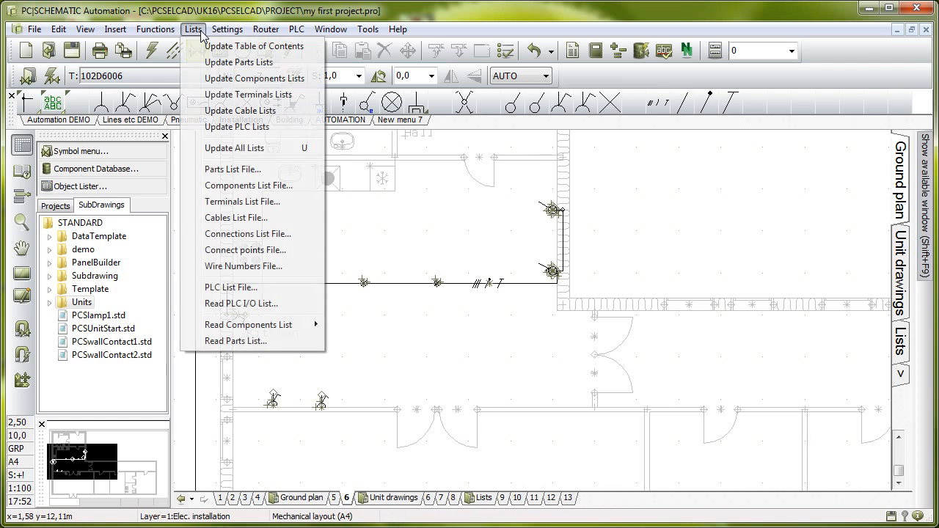
{"action": "left_click", "coordinate": [218, 149]}
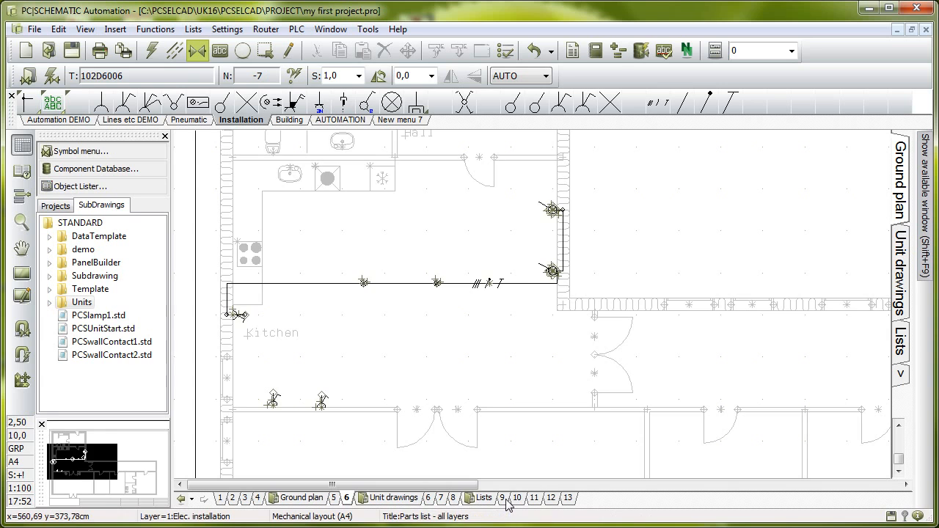
{"action": "left_click", "coordinate": [502, 498]}
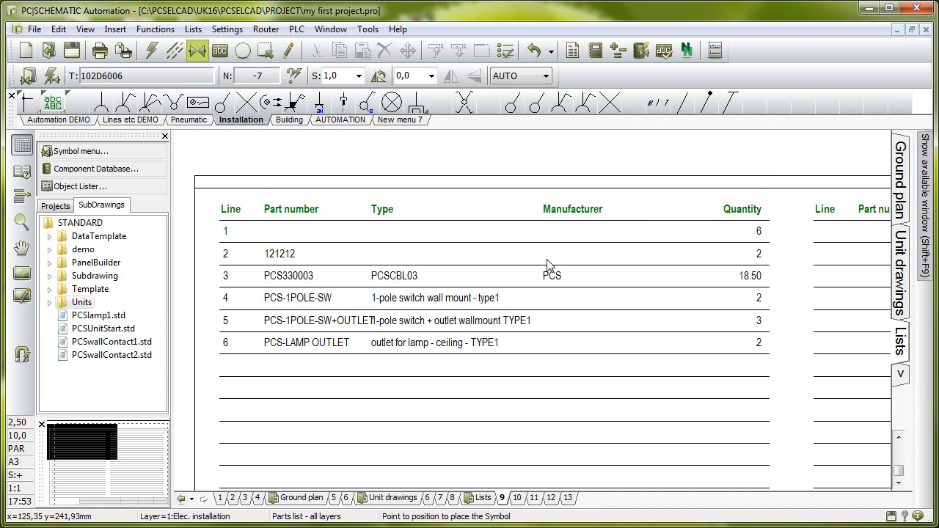
Step: Restrict the parts list to layer 1, Elec. installation, in its list settings and update the list
{"action": "right_click", "coordinate": [569, 255]}
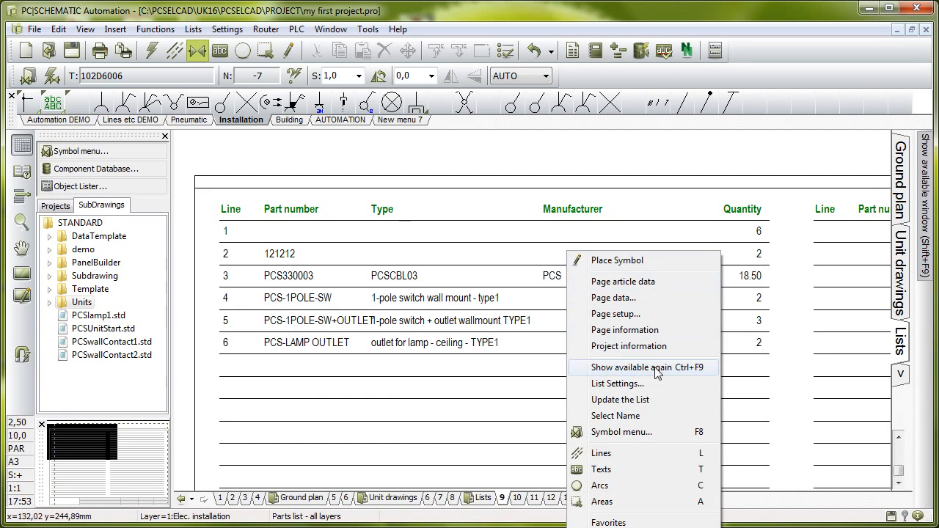
{"action": "left_click", "coordinate": [646, 385]}
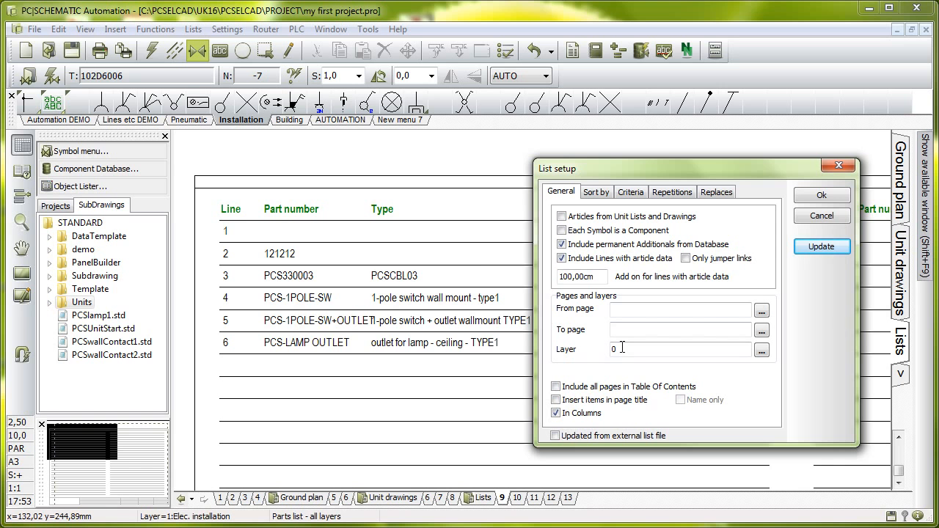
{"action": "left_click", "coordinate": [761, 350]}
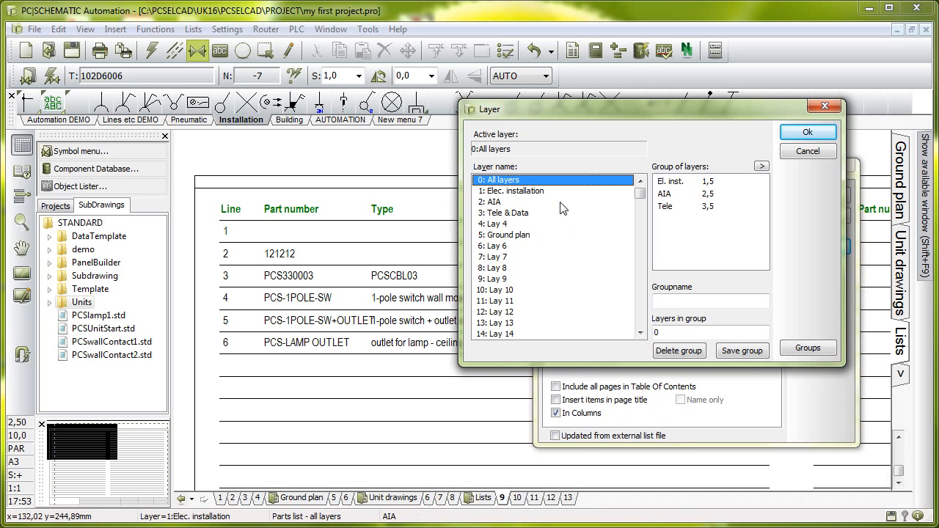
{"action": "double_click", "coordinate": [520, 193]}
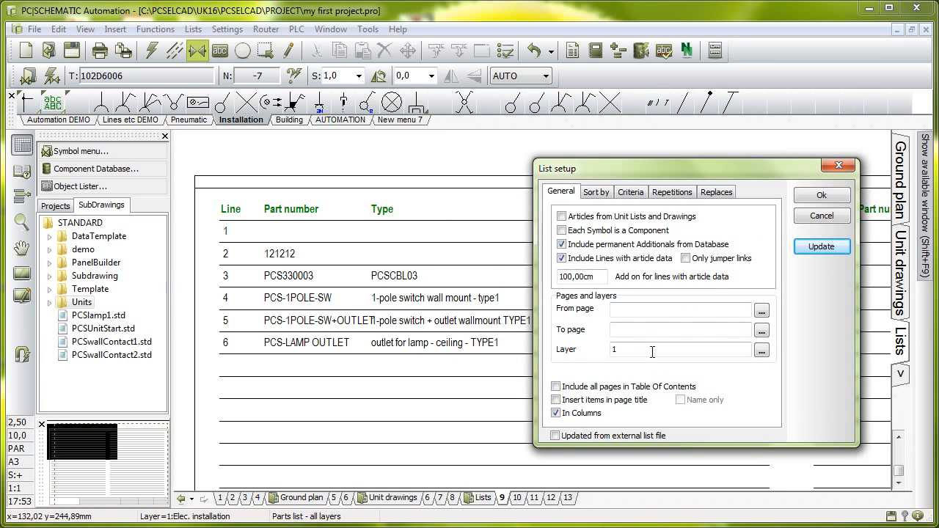
{"action": "left_click", "coordinate": [816, 248]}
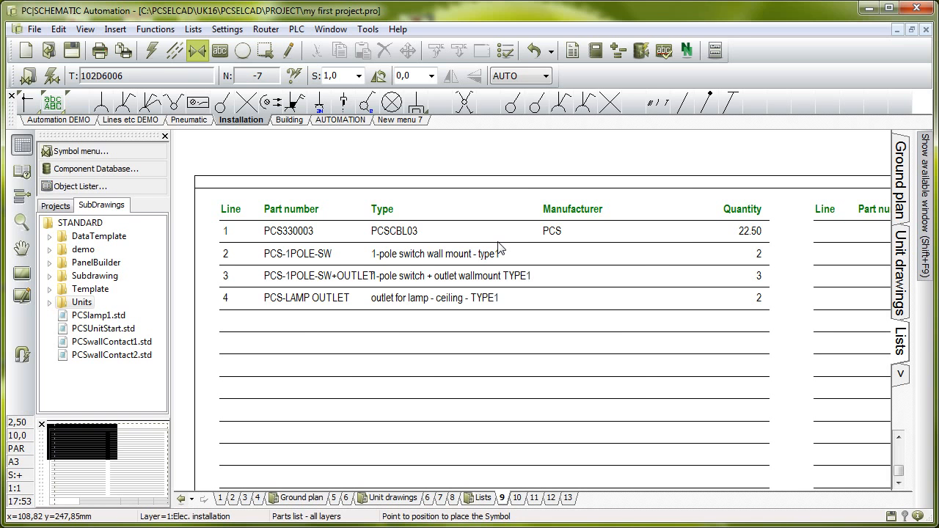
{"action": "right_click", "coordinate": [489, 187]}
{"action": "left_click", "coordinate": [564, 204]}
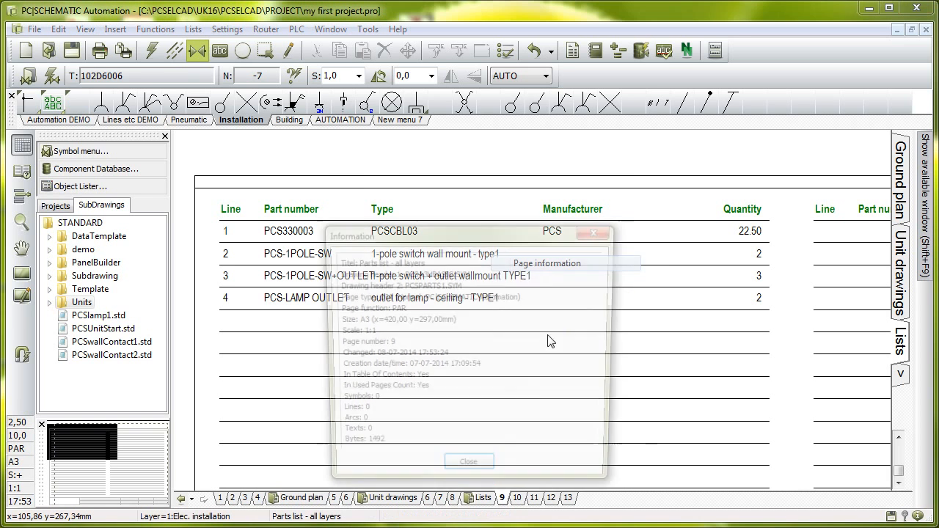
{"action": "left_click", "coordinate": [473, 476]}
Step: Set the parts list's add-on for lines with article data to 0, keeping layer 1, and update the list
{"action": "right_click", "coordinate": [478, 167]}
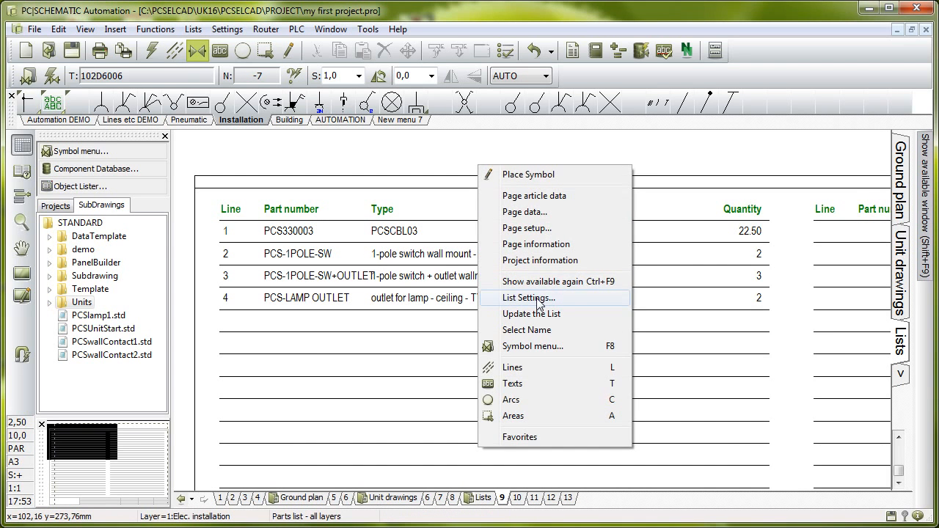
{"action": "left_click", "coordinate": [539, 298]}
{"action": "left_click", "coordinate": [766, 353]}
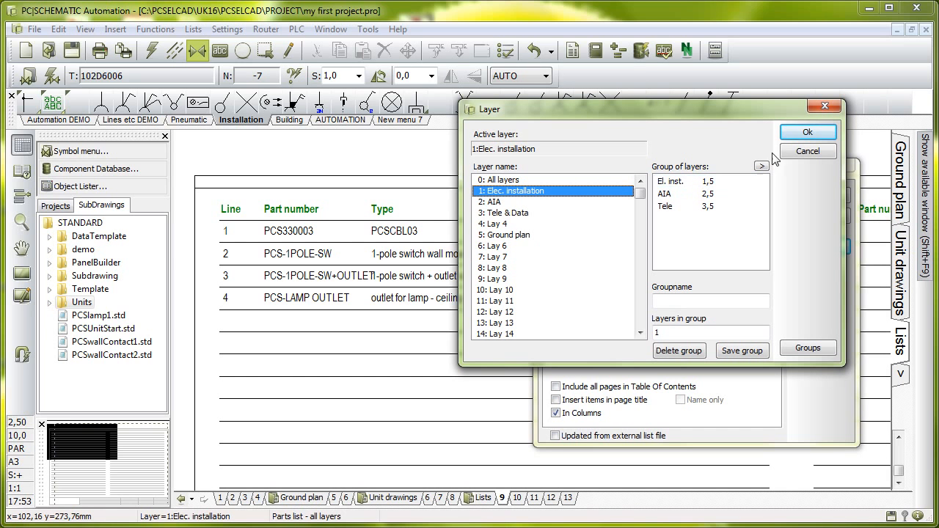
{"action": "left_click", "coordinate": [819, 135]}
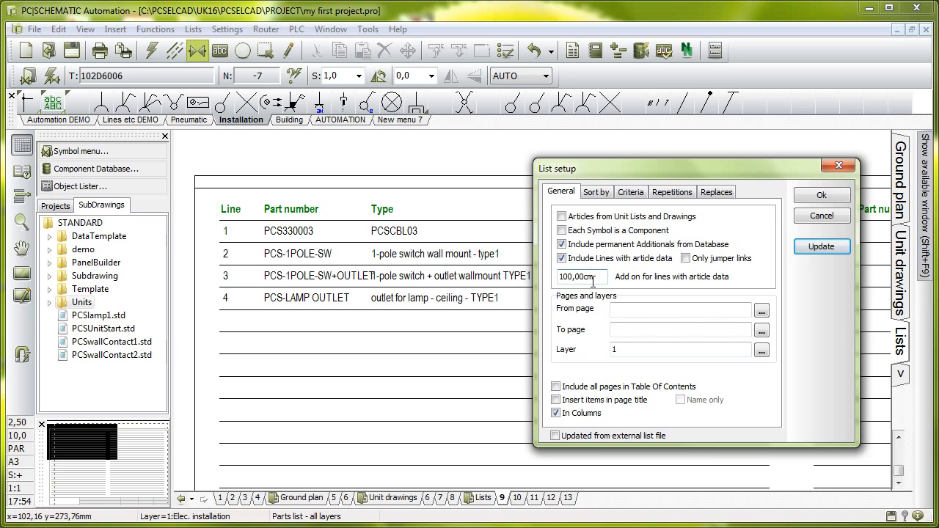
{"action": "double_click", "coordinate": [601, 274]}
{"action": "type", "text": "0"}
{"action": "left_click_drag", "start_coordinate": [717, 166], "coordinate": [475, 154]}
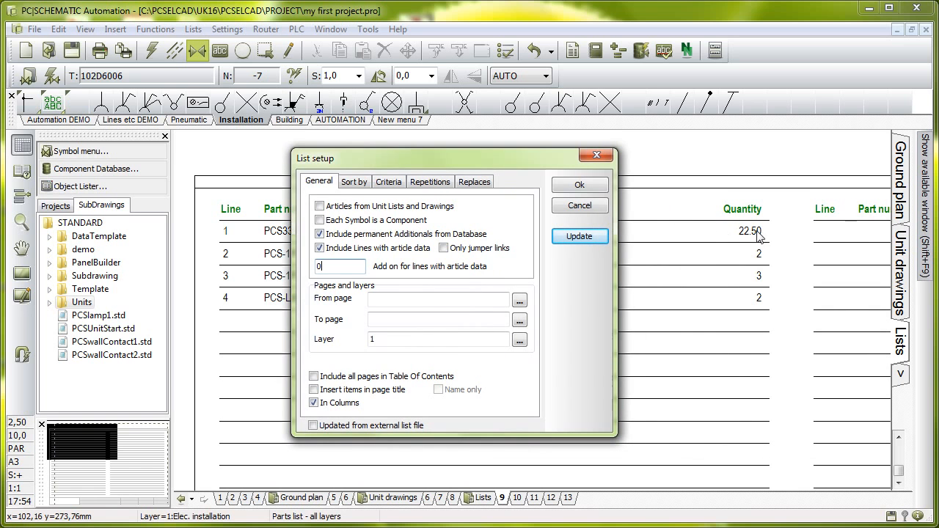
{"action": "left_click", "coordinate": [576, 238]}
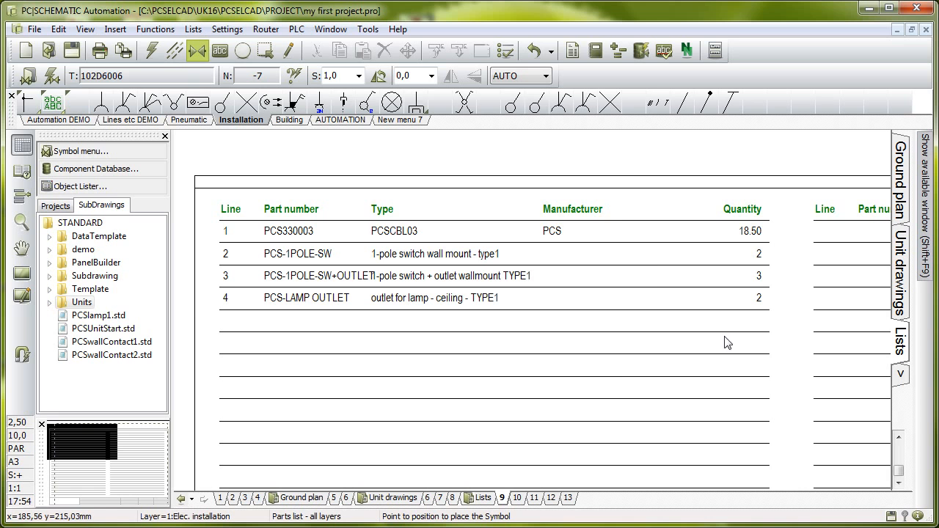
Step: Try to set the add-on for lines with article data to 100 cm and update the parts list
{"action": "right_click", "coordinate": [626, 159]}
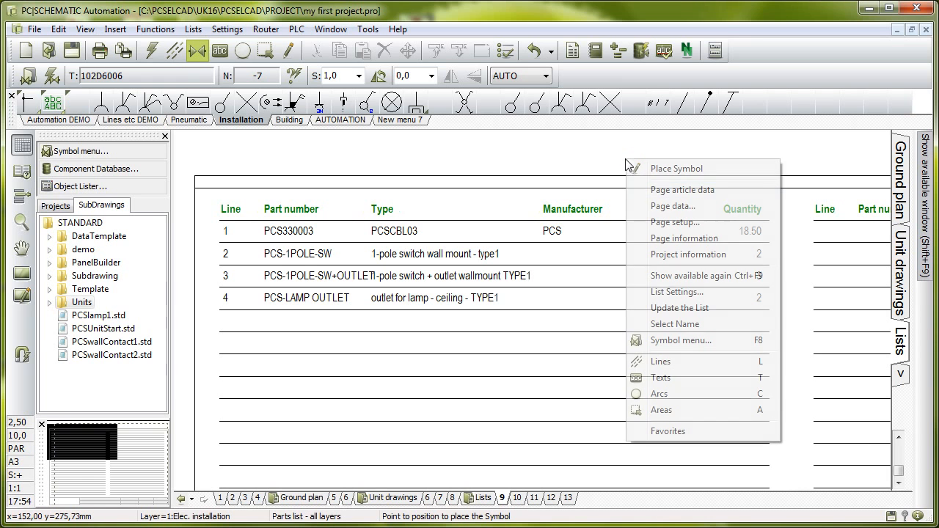
{"action": "left_click", "coordinate": [665, 292]}
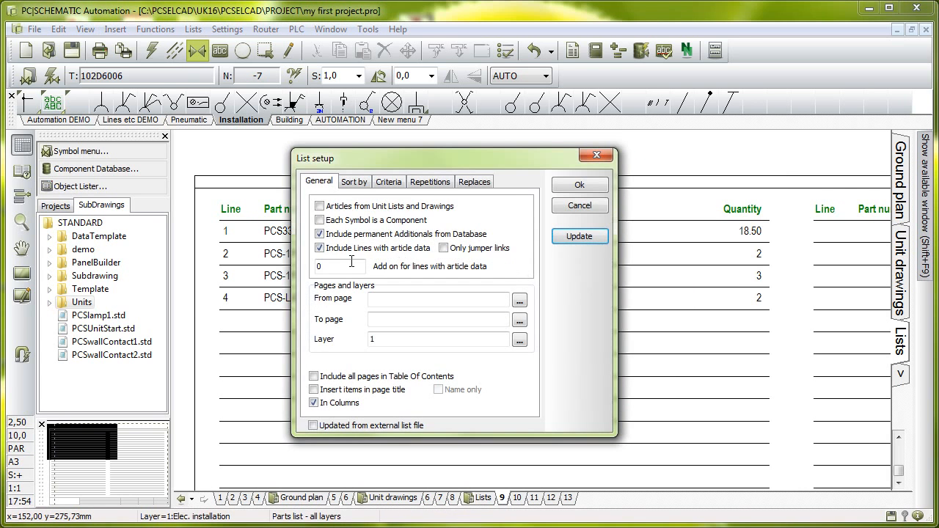
{"action": "type", "text": "100cm"}
{"action": "key", "text": "Return"}
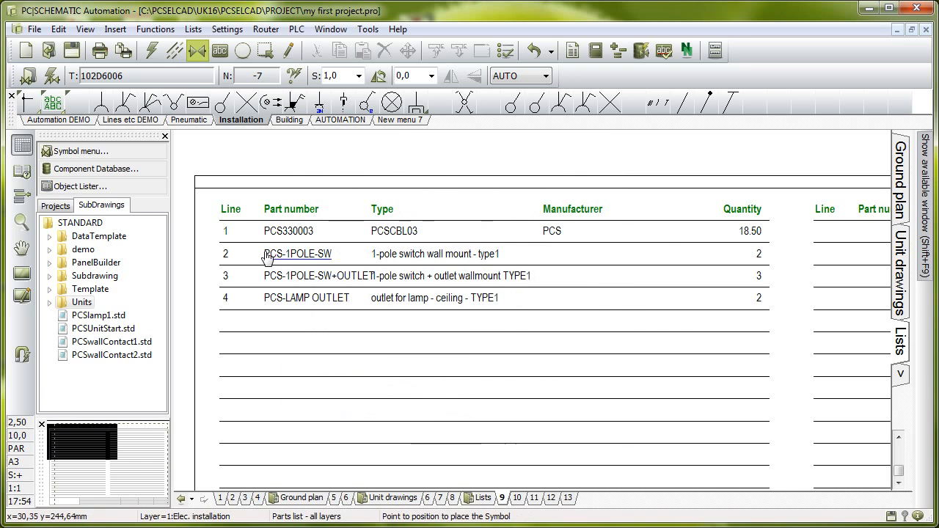
{"action": "right_click", "coordinate": [655, 232]}
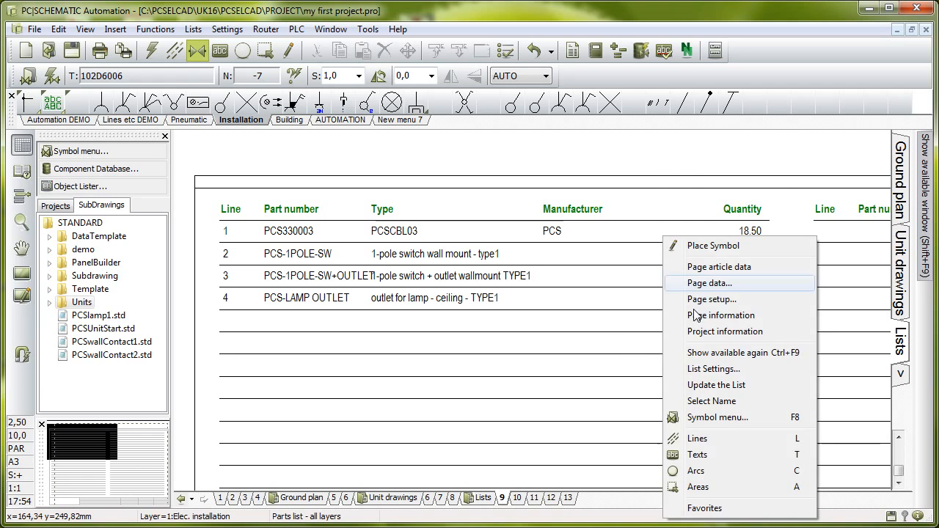
{"action": "left_click", "coordinate": [715, 384]}
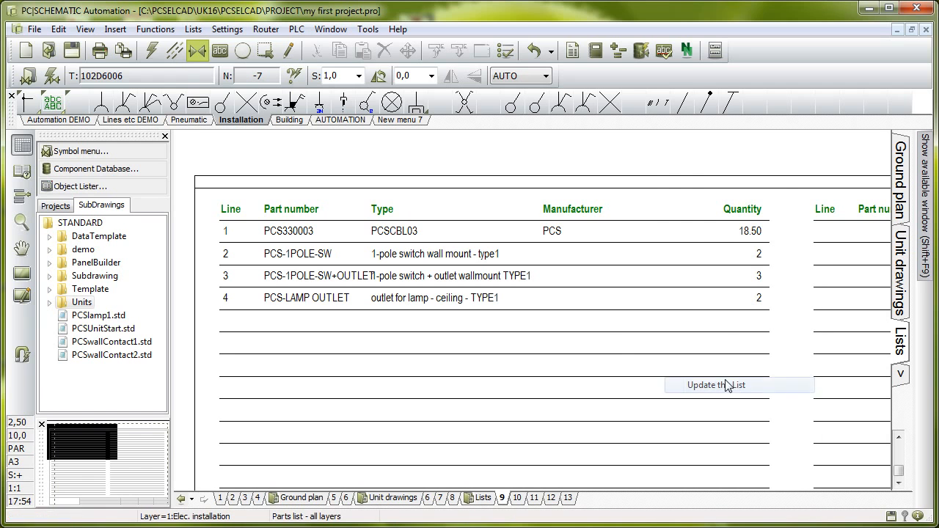
Step: Set the add-on for lines with article data to 1 m in the list settings and update the parts list
{"action": "right_click", "coordinate": [646, 233]}
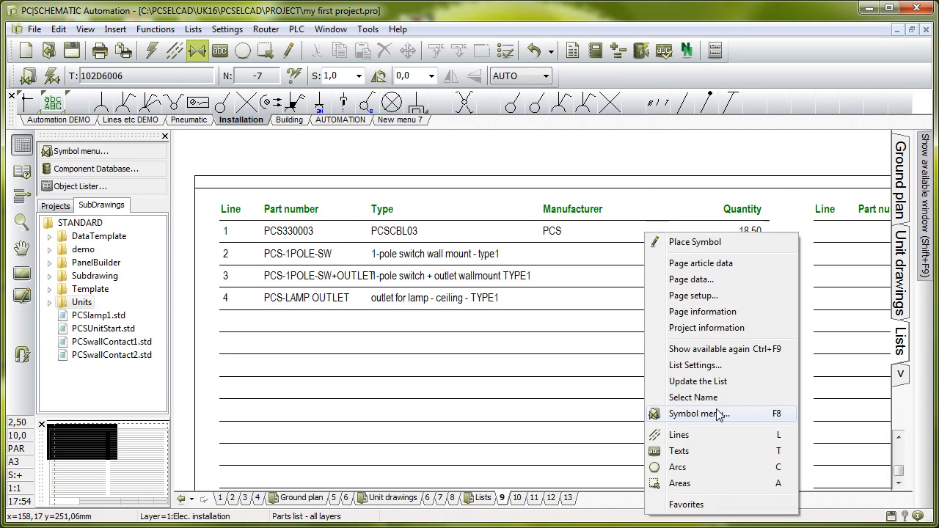
{"action": "left_click", "coordinate": [694, 365]}
{"action": "type", "text": "1m"}
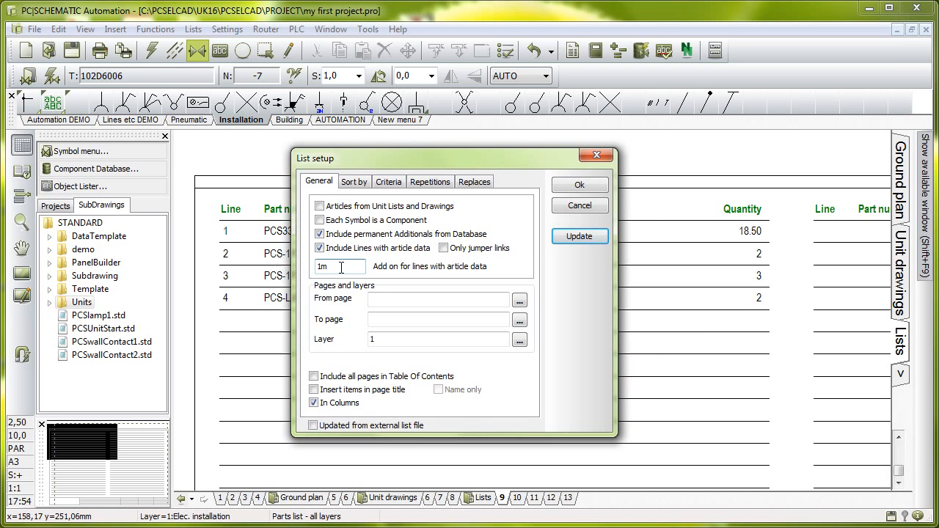
{"action": "left_click", "coordinate": [577, 239]}
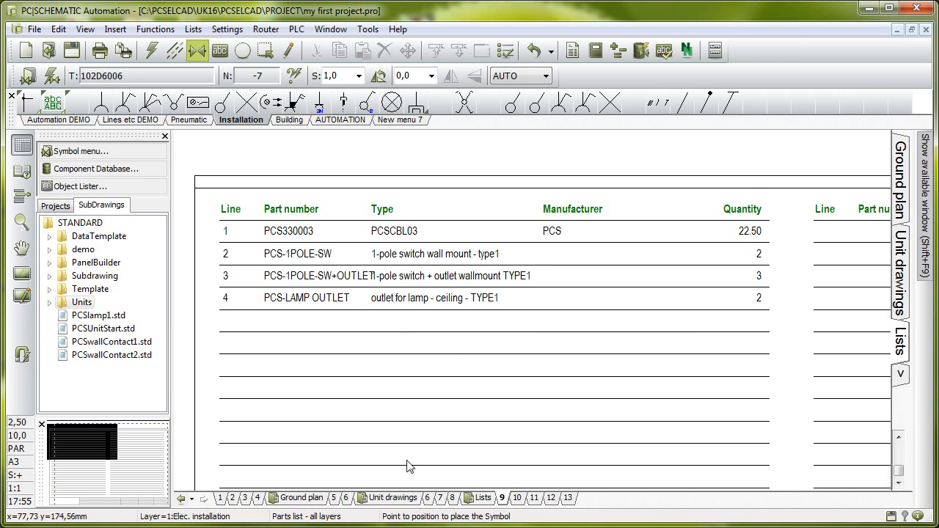
Step: Compare the articles on unit drawing pages 6 and 7 with the entries in the parts list on page 9
{"action": "left_click", "coordinate": [427, 498]}
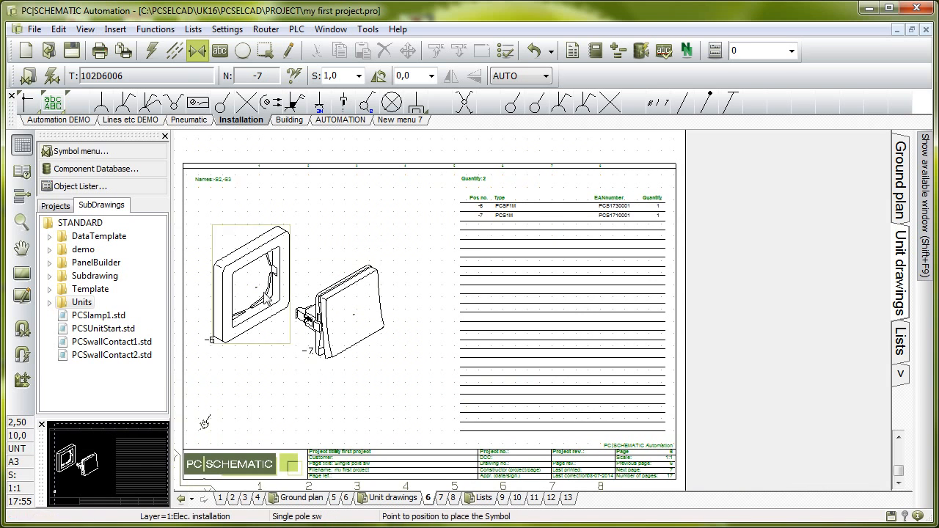
{"action": "left_click", "coordinate": [441, 498]}
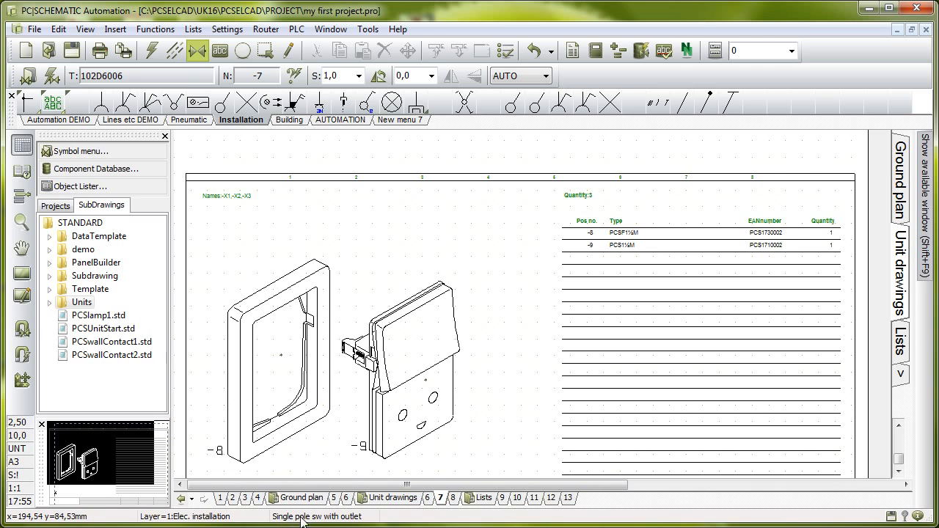
{"action": "left_click", "coordinate": [504, 498]}
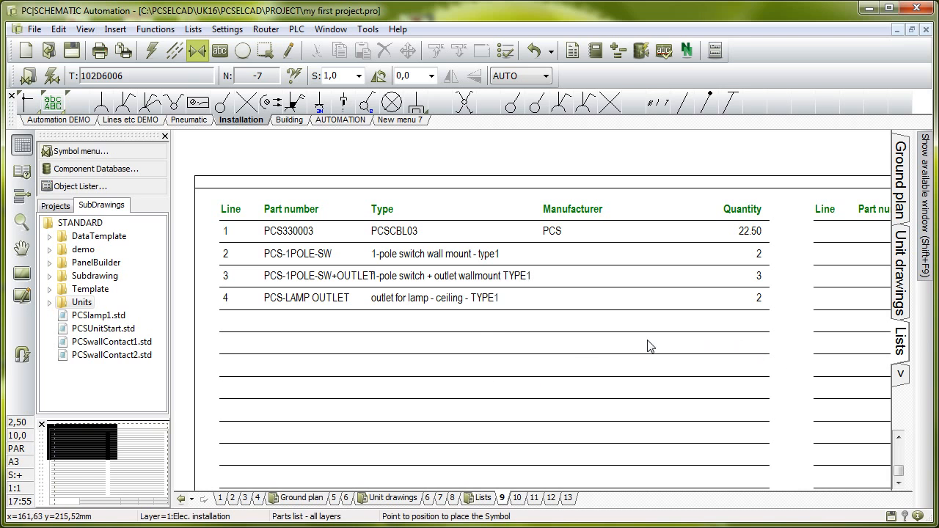
{"action": "left_click", "coordinate": [427, 498]}
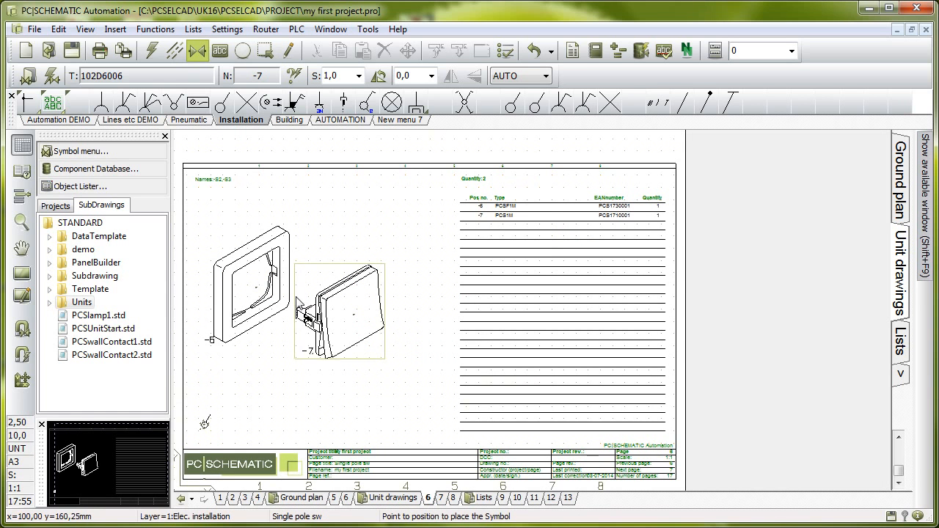
{"action": "mouse_move", "coordinate": [365, 339]}
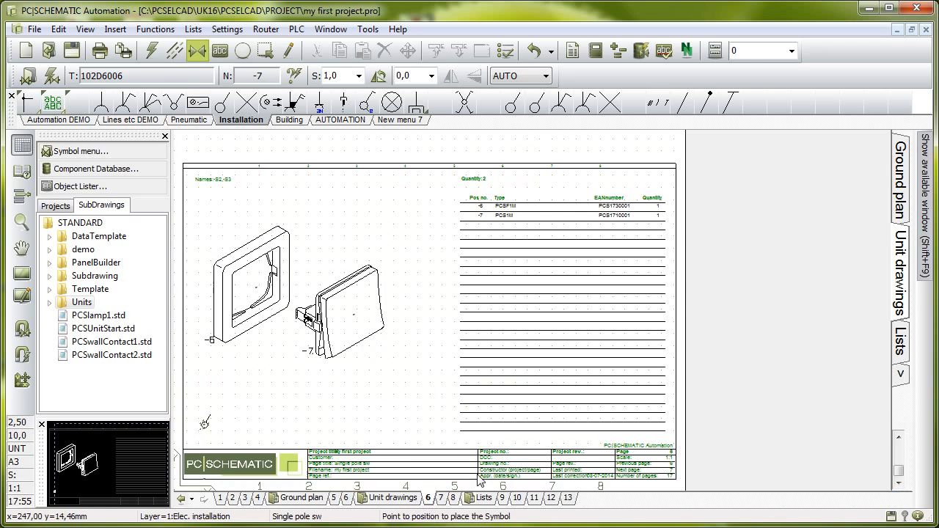
{"action": "left_click", "coordinate": [503, 498]}
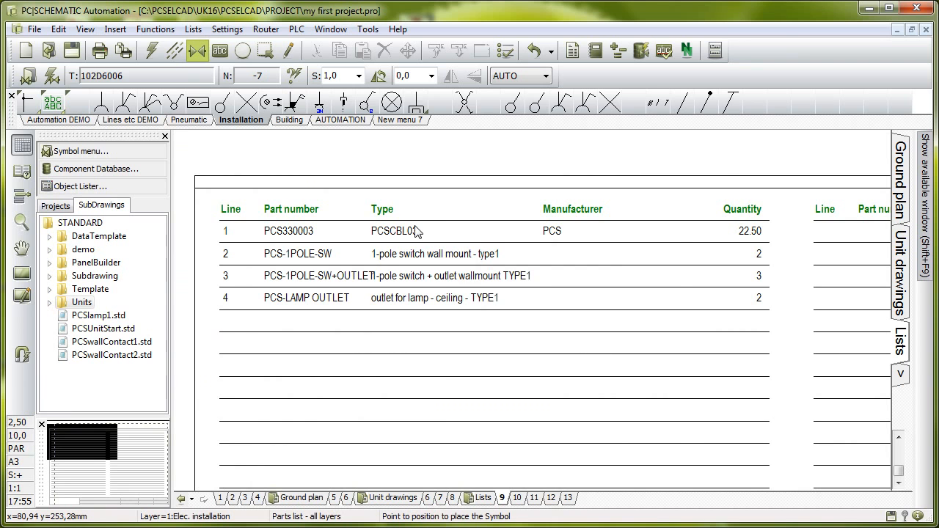
Step: Include articles from unit lists and drawings in the parts list settings and update the list
{"action": "right_click", "coordinate": [525, 160]}
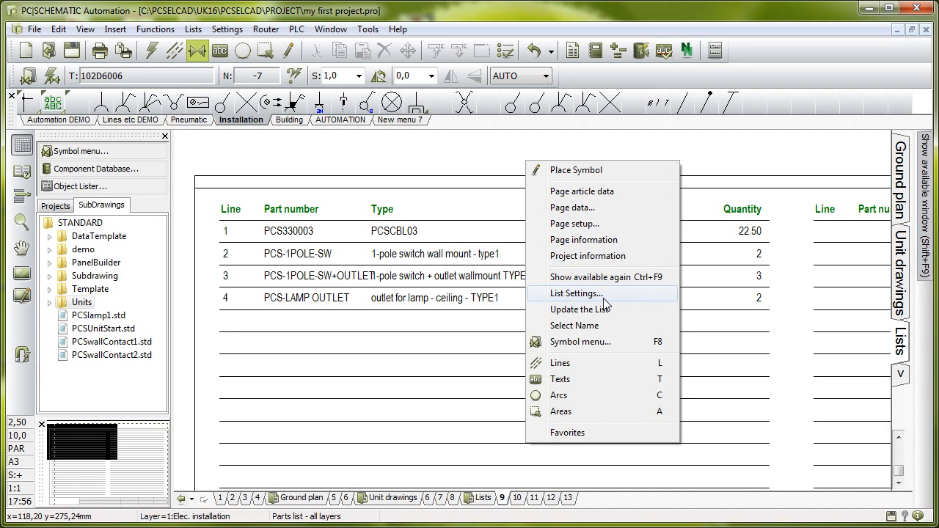
{"action": "left_click", "coordinate": [577, 294]}
{"action": "left_click", "coordinate": [346, 211]}
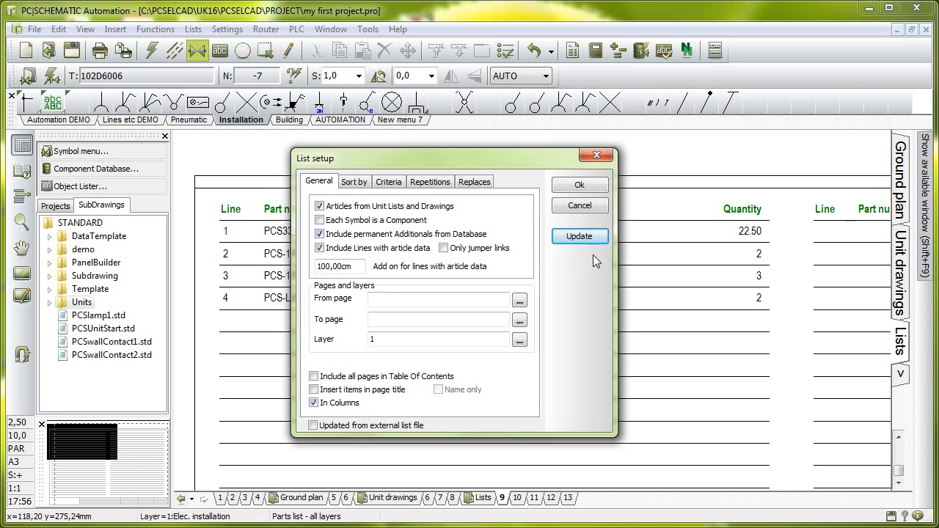
{"action": "left_click", "coordinate": [593, 233]}
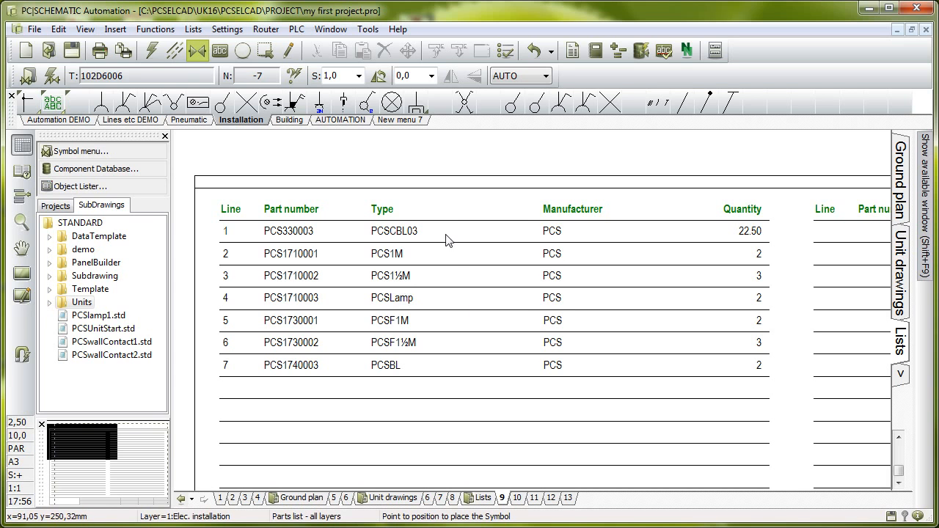
Step: Set the parts list's layer to 0, All layers, and update the list
{"action": "right_click", "coordinate": [473, 234]}
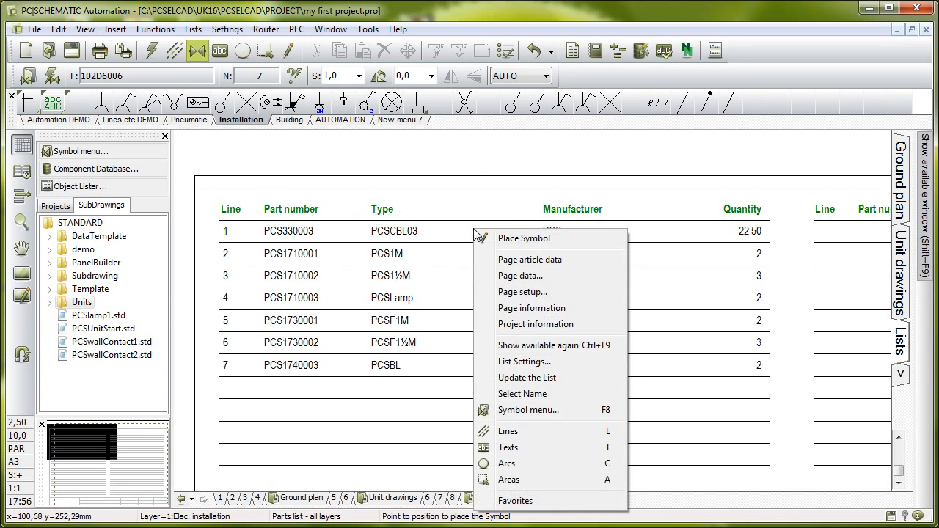
{"action": "left_click", "coordinate": [523, 361]}
{"action": "left_click", "coordinate": [519, 340]}
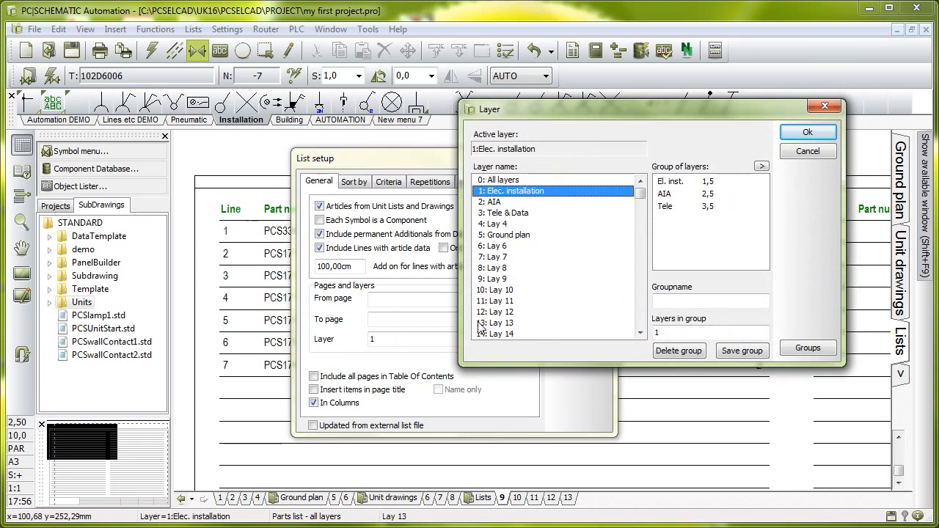
{"action": "double_click", "coordinate": [507, 183]}
{"action": "left_click", "coordinate": [575, 237]}
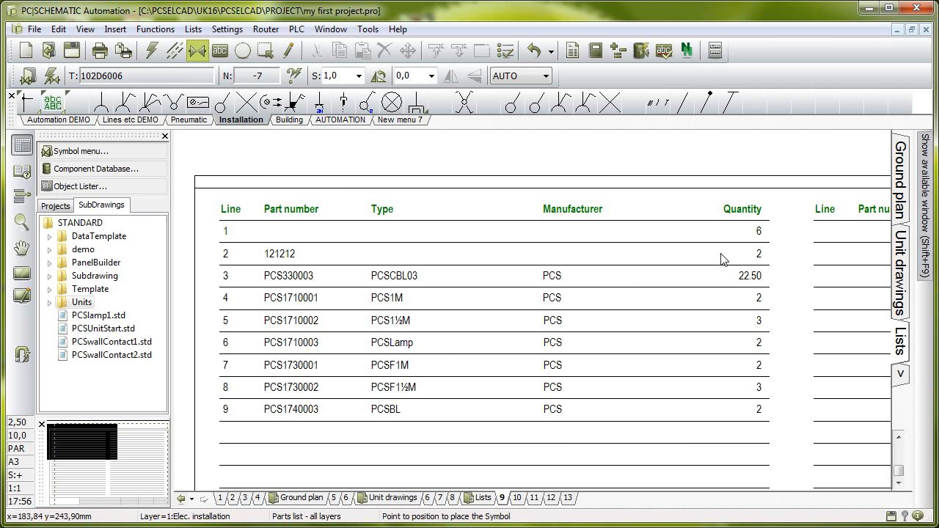
Step: Open the component list on page 13 to examine its entries
{"action": "left_click", "coordinate": [566, 498]}
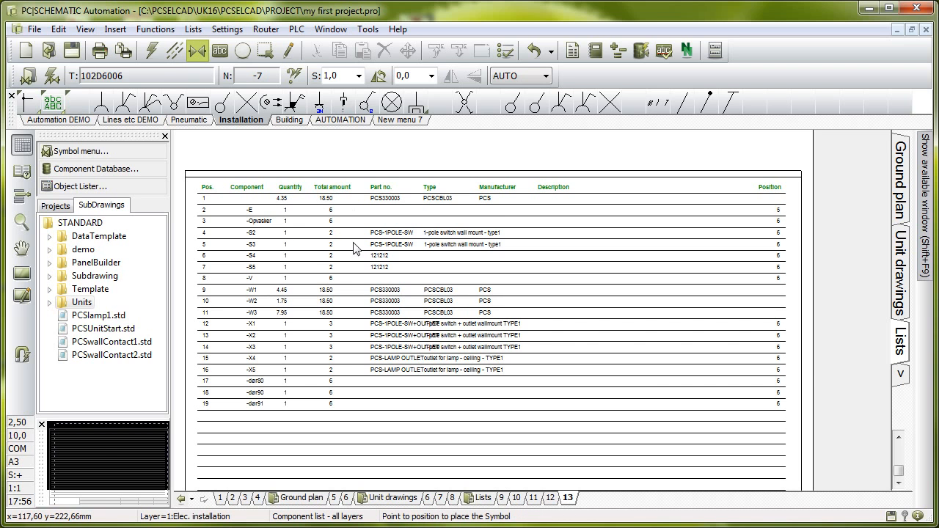
Step: Trace component -E from the component list to its symbol on the ground plan, inspect it, and return to the list
{"action": "scroll", "coordinate": [283, 232], "scroll_direction": "up", "scroll_amount": 1}
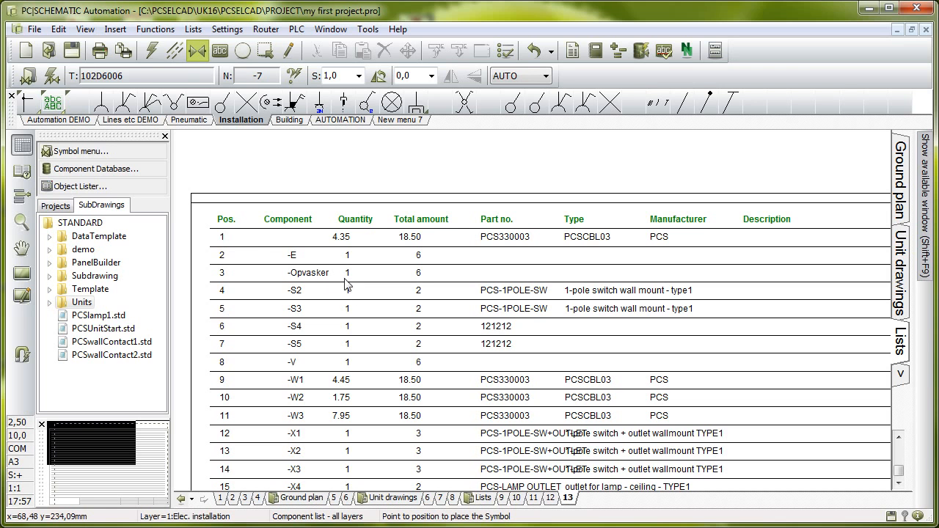
{"action": "double_click", "coordinate": [292, 258]}
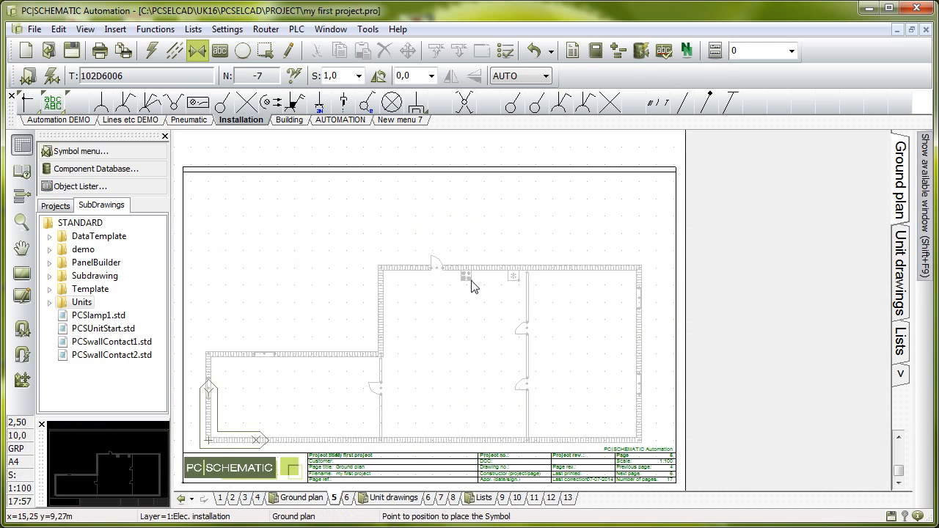
{"action": "scroll", "coordinate": [533, 316], "scroll_direction": "up", "scroll_amount": 5}
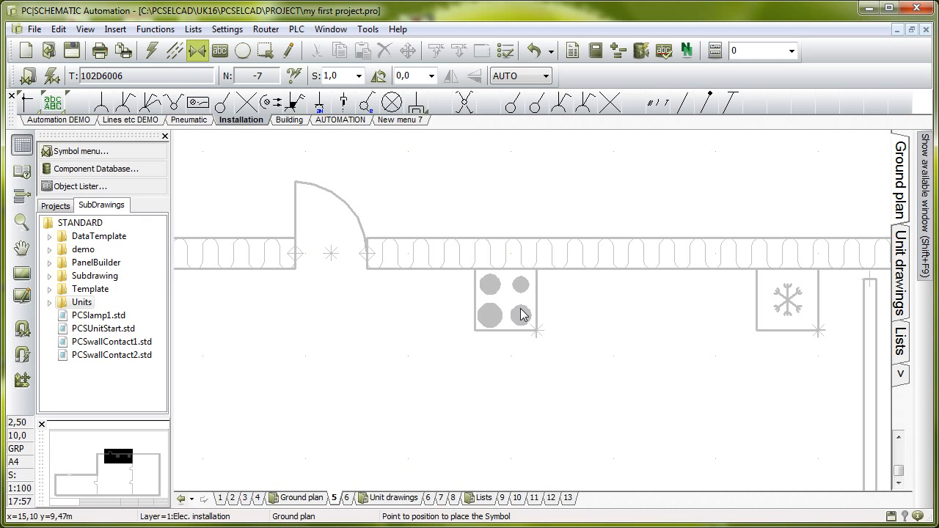
{"action": "left_click", "coordinate": [181, 500]}
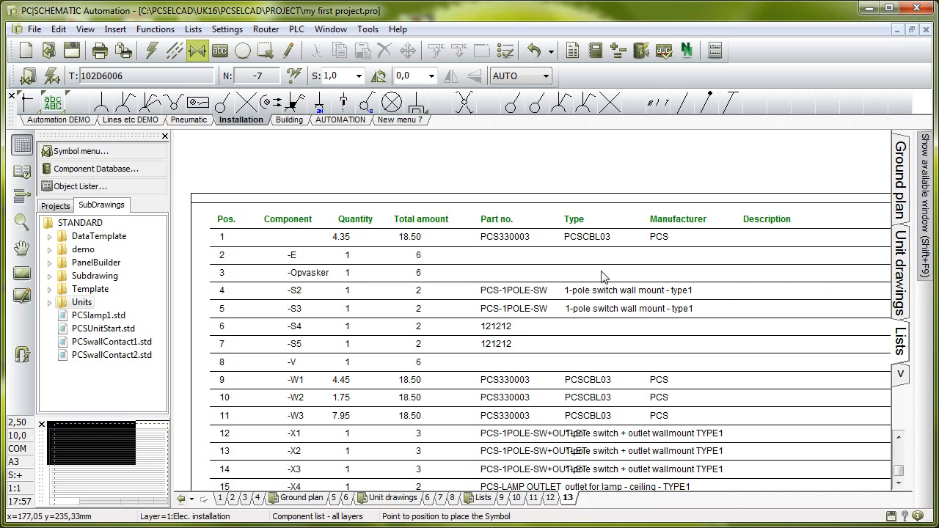
Step: Review the component list from the first row through the door entries, including the cable lengths and part numbers
{"action": "scroll", "coordinate": [510, 367], "scroll_direction": "down", "scroll_amount": 3}
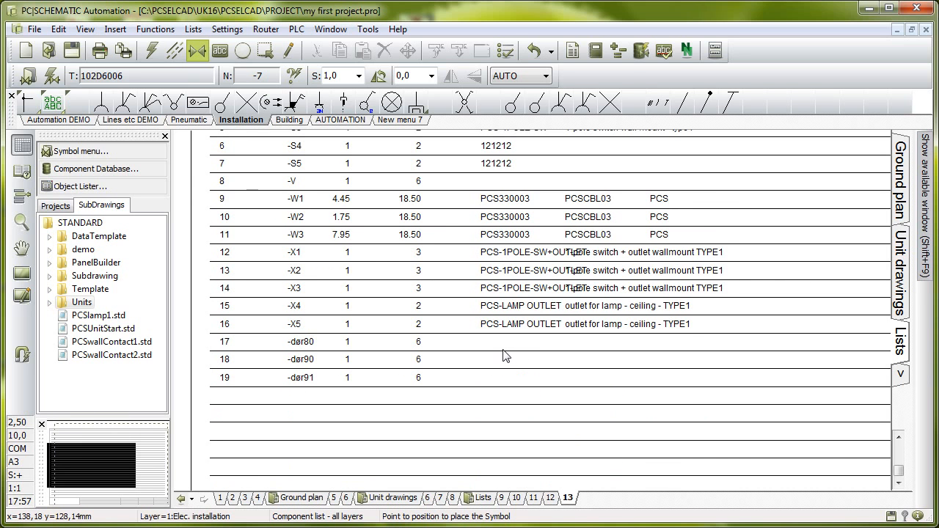
{"action": "scroll", "coordinate": [505, 350], "scroll_direction": "up", "scroll_amount": 3}
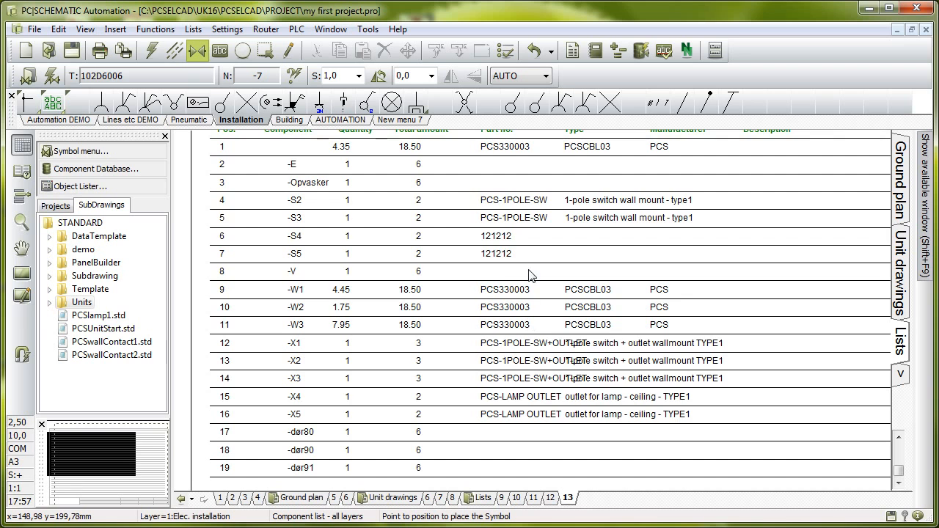
{"action": "scroll", "coordinate": [511, 271], "scroll_direction": "up", "scroll_amount": 3}
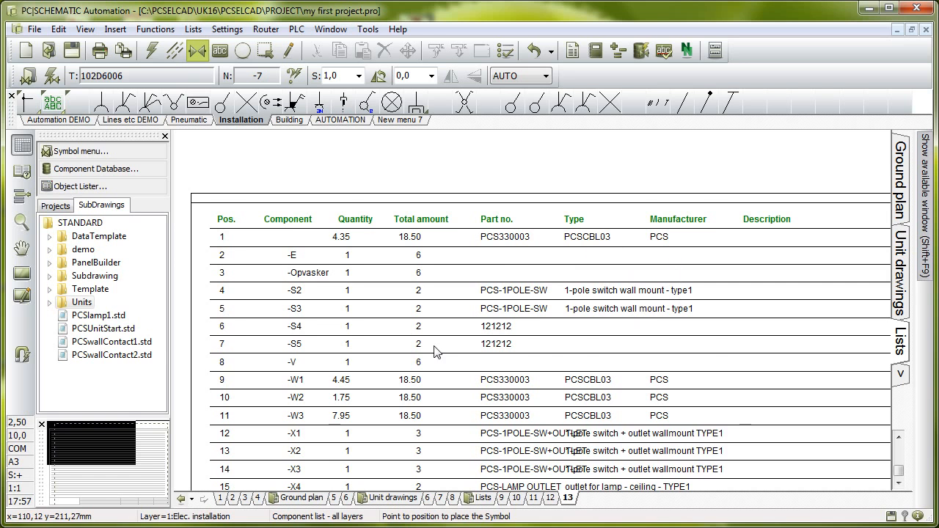
{"action": "scroll", "coordinate": [358, 383], "scroll_direction": "down", "scroll_amount": 3}
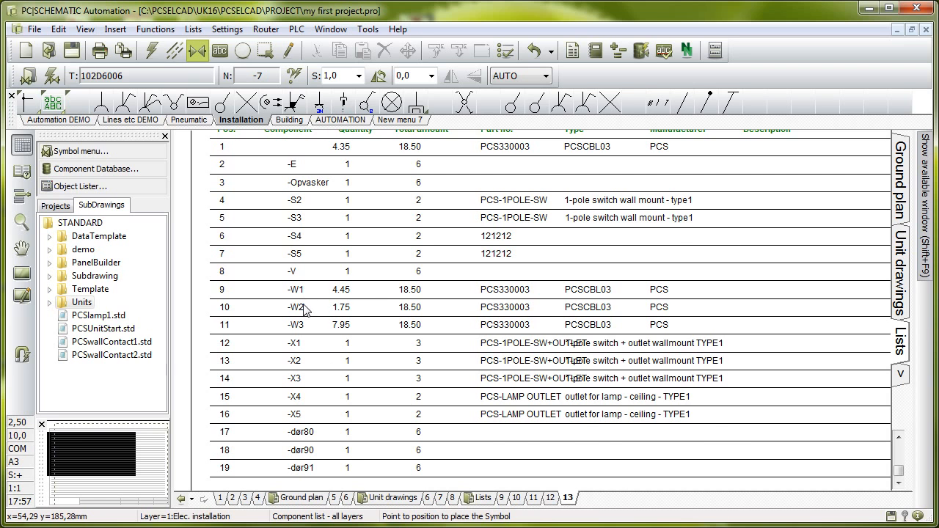
{"action": "scroll", "coordinate": [345, 316], "scroll_direction": "up", "scroll_amount": 3}
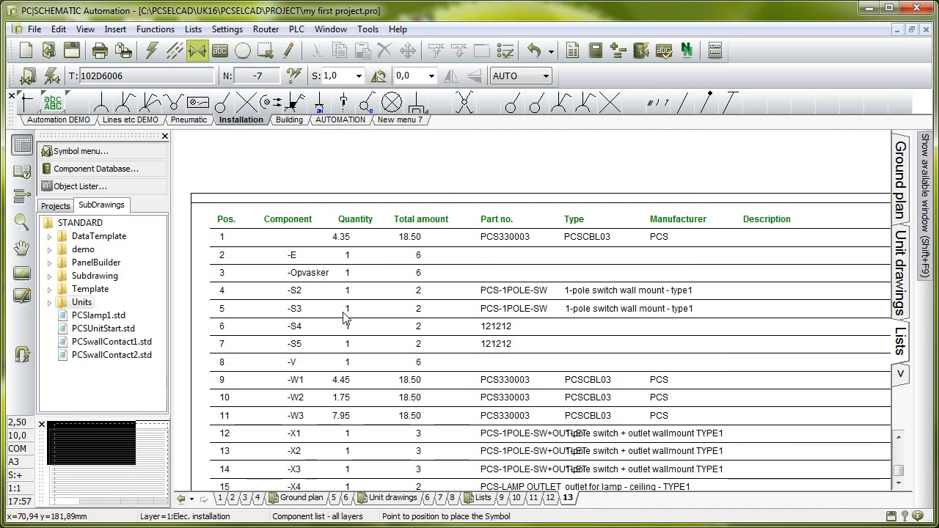
Step: Set the component list's add-on for lines with article data to 1m and update the list
{"action": "right_click", "coordinate": [433, 274]}
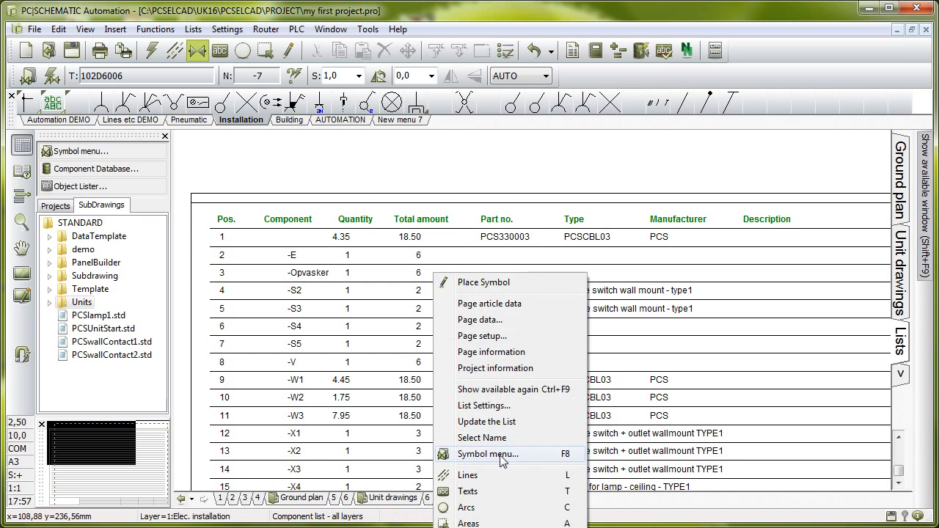
{"action": "left_click", "coordinate": [506, 421]}
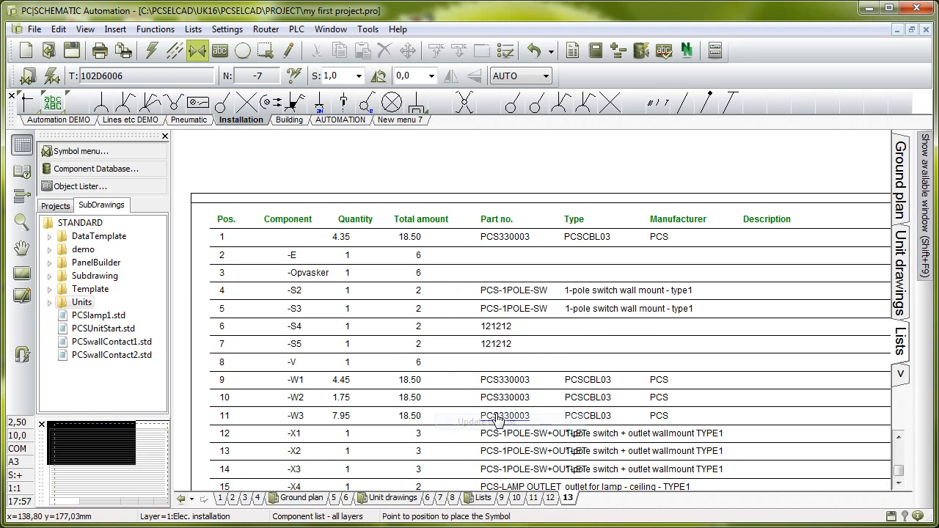
{"action": "right_click", "coordinate": [443, 323]}
{"action": "left_click", "coordinate": [487, 444]}
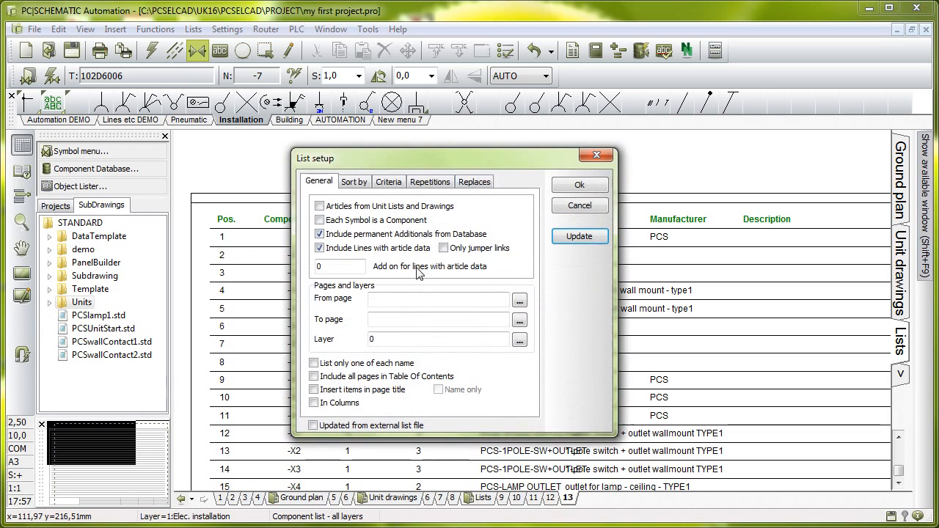
{"action": "type", "text": "1m"}
{"action": "left_click_drag", "start_coordinate": [419, 152], "coordinate": [576, 115]}
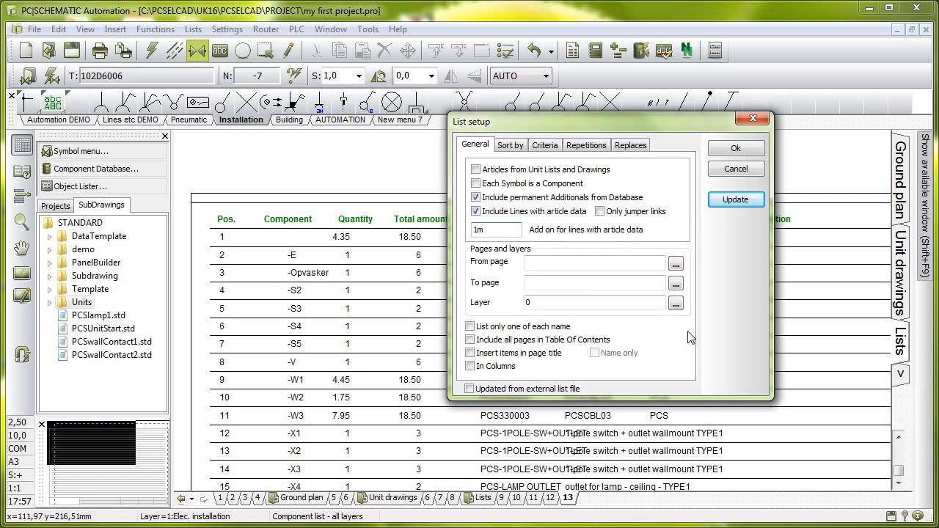
{"action": "left_click", "coordinate": [735, 200]}
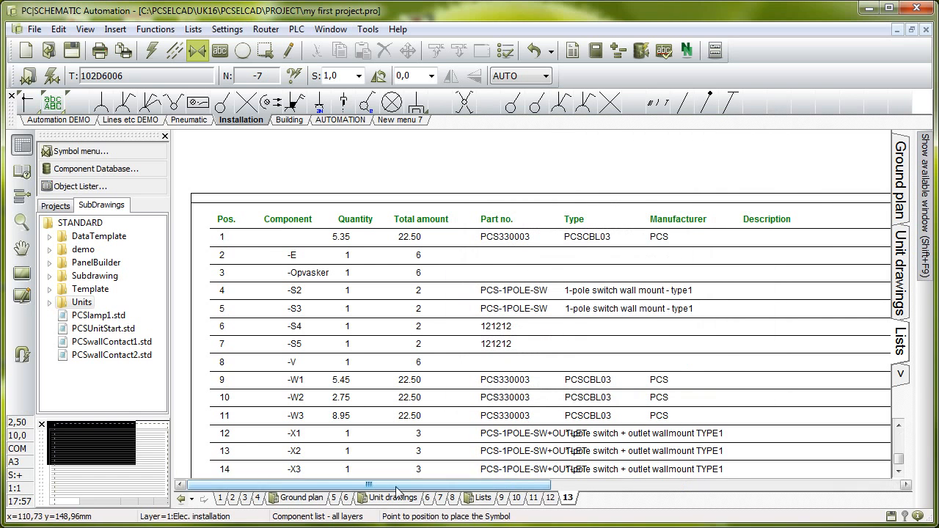